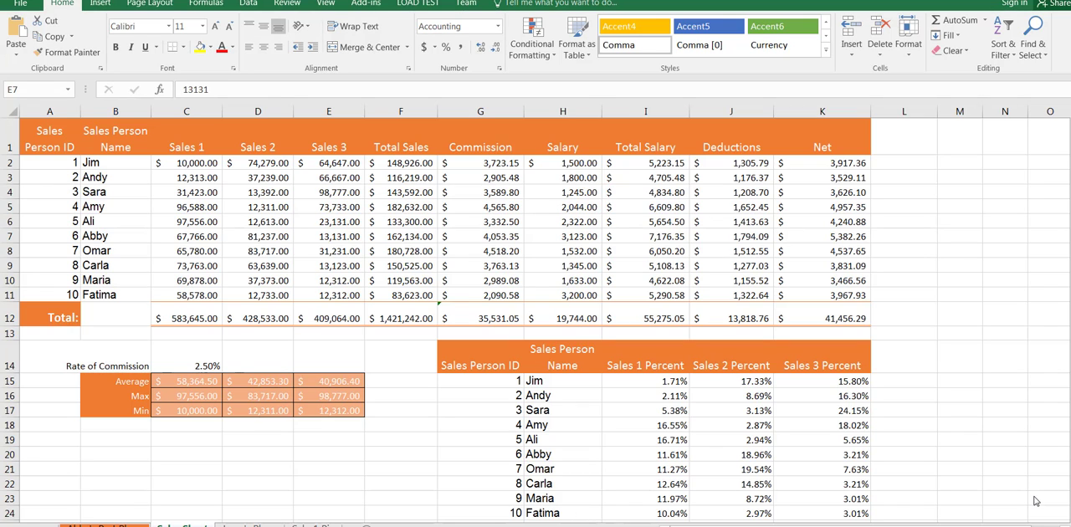
pyautogui.click(123, 160)
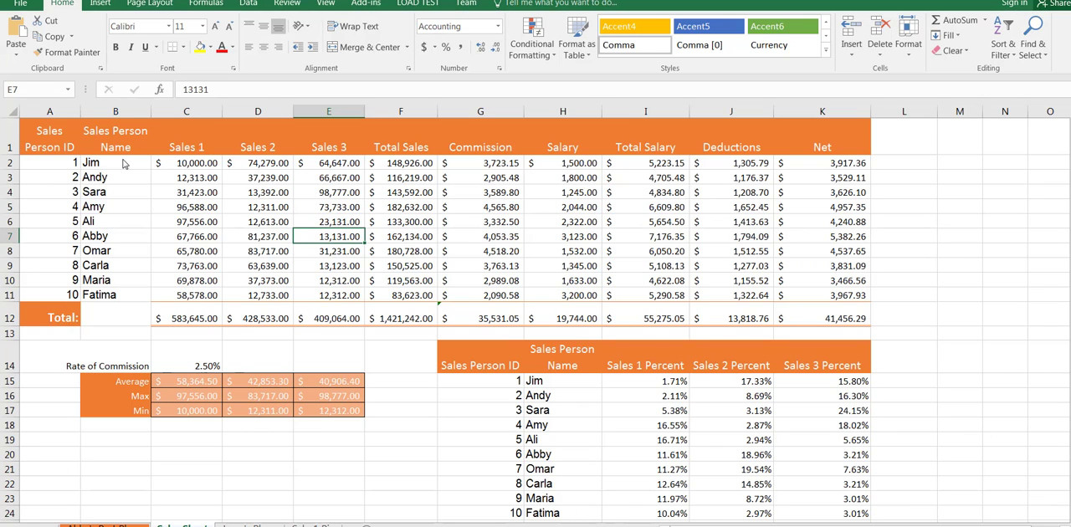
pyautogui.moveTo(123, 164); pyautogui.dragTo(328, 297)
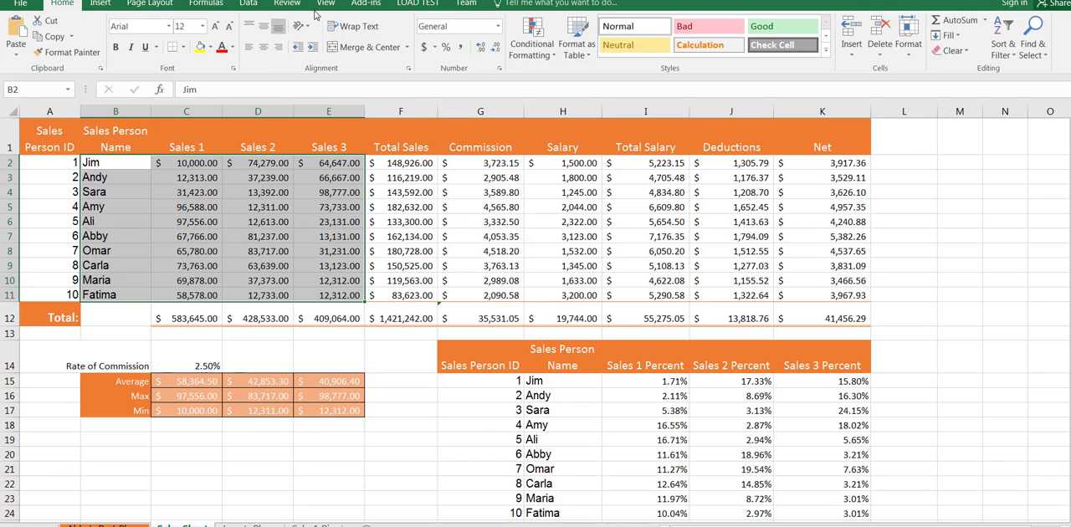
pyautogui.click(99, 3)
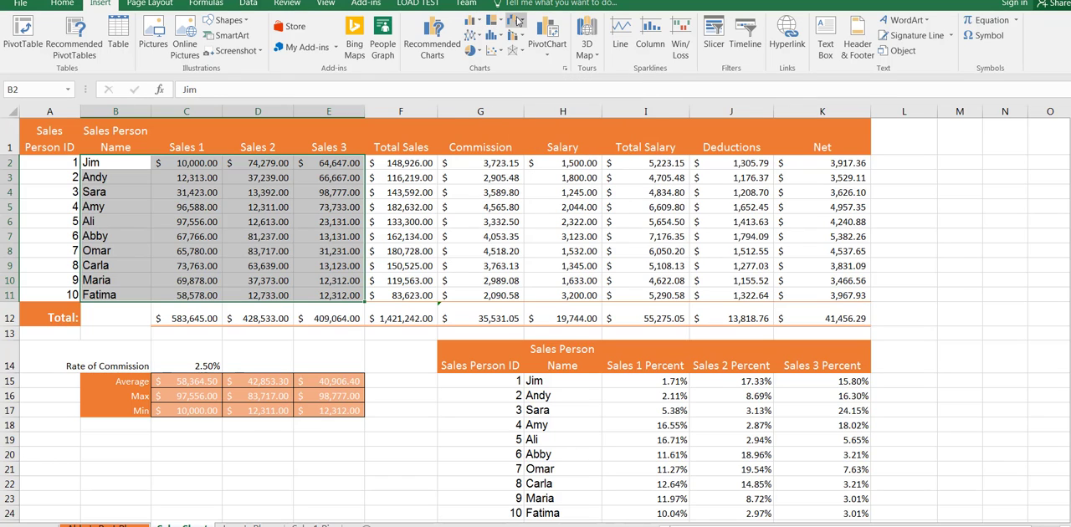
pyautogui.click(473, 22)
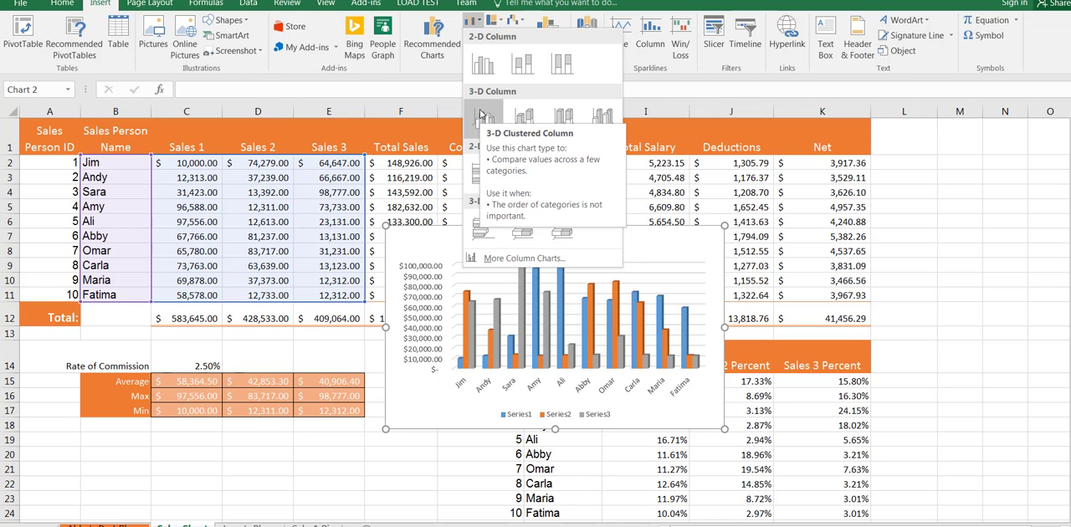
pyautogui.press('Escape')
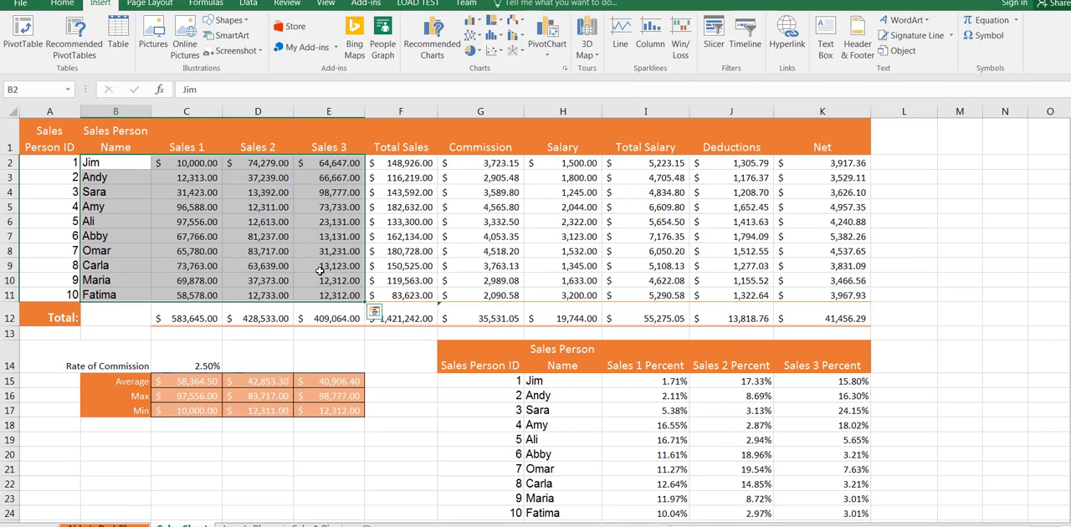
# - Insert a 3-D Clustered Column chart from the names and Sales 1–3 data with headers, range B1:E11
pyautogui.click(128, 128)
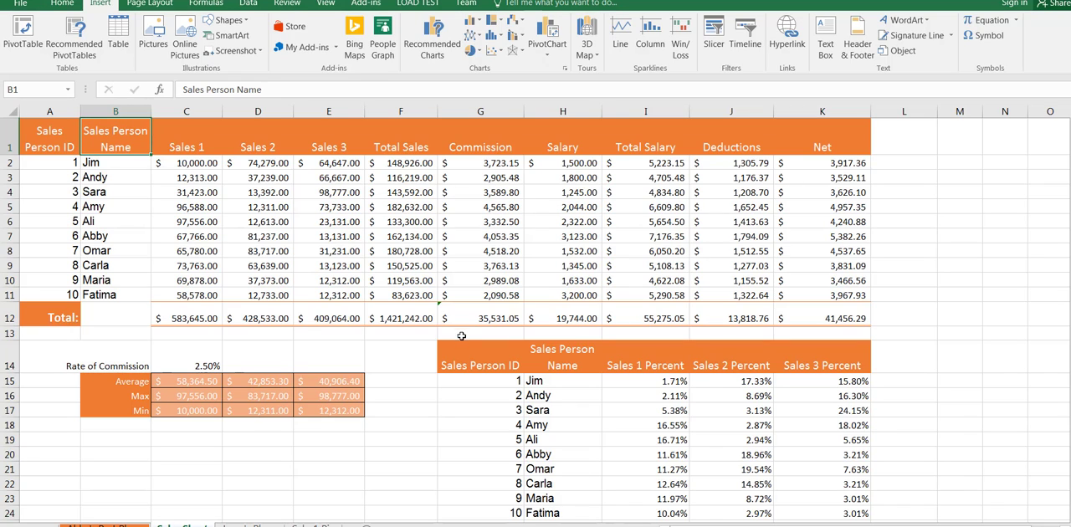
pyautogui.keyDown('shift'); pyautogui.click(356, 294); pyautogui.keyUp('shift')
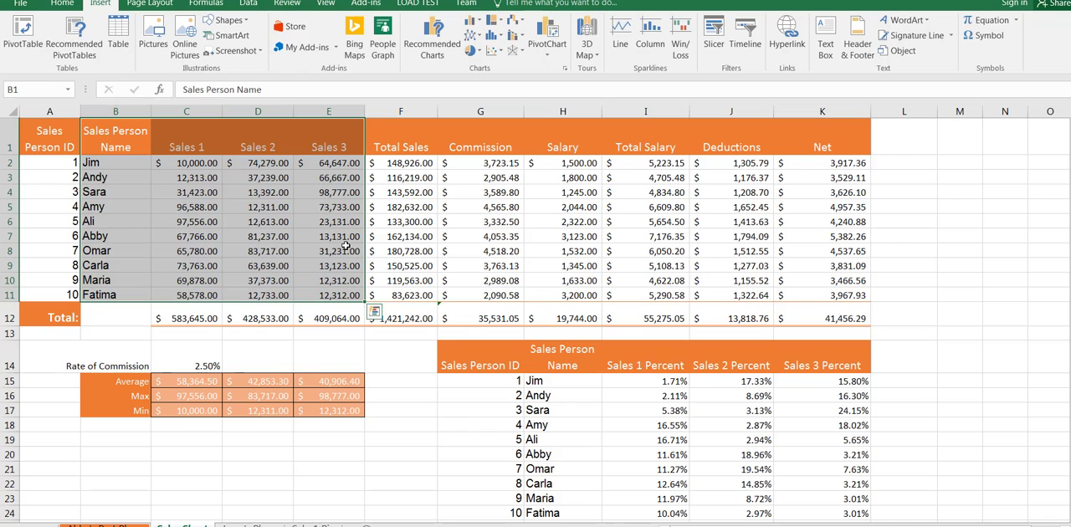
pyautogui.click(474, 21)
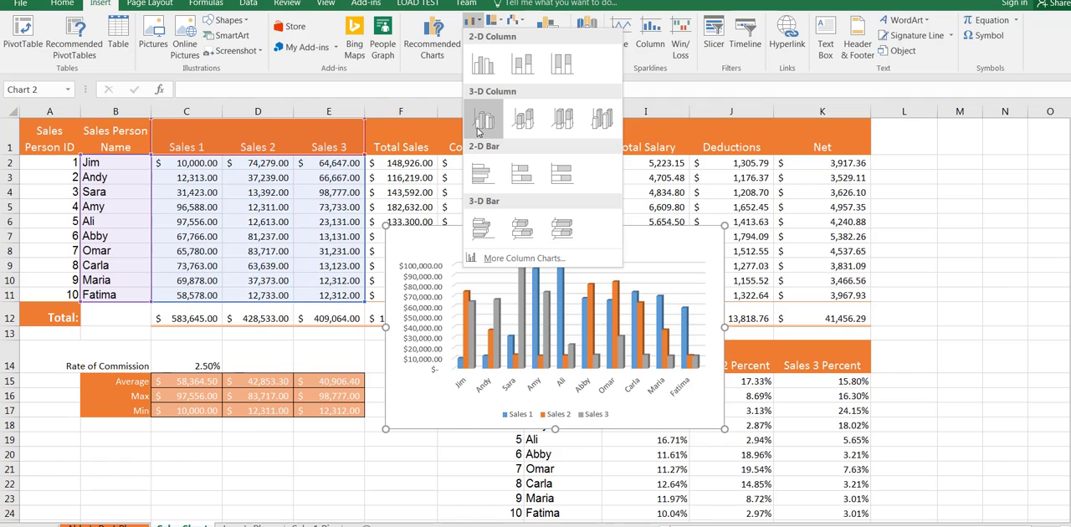
pyautogui.click(478, 126)
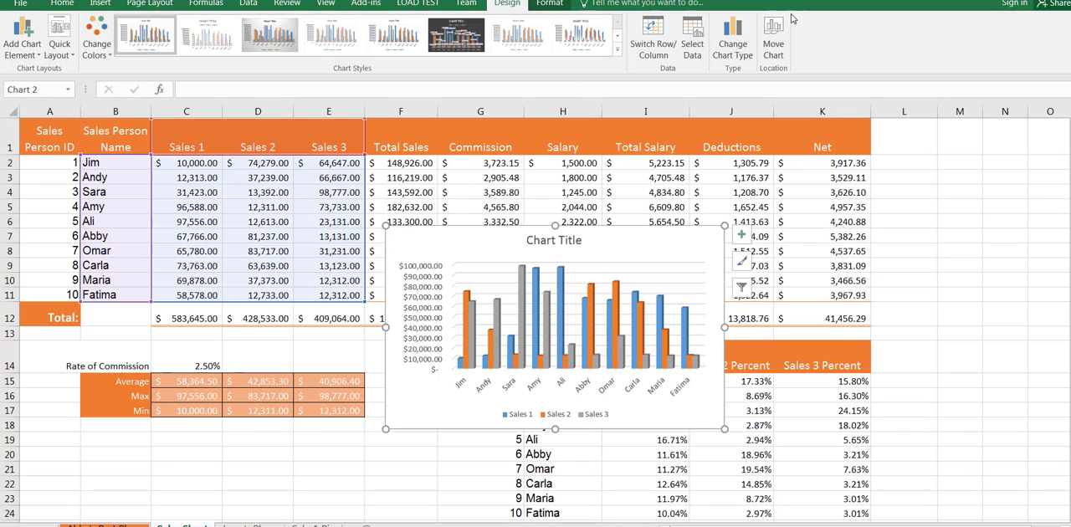
# - Move the chart to a new sheet named "All Sales", with its tab directly before Sales Sheet
pyautogui.click(773, 43)
pyautogui.click(427, 167)
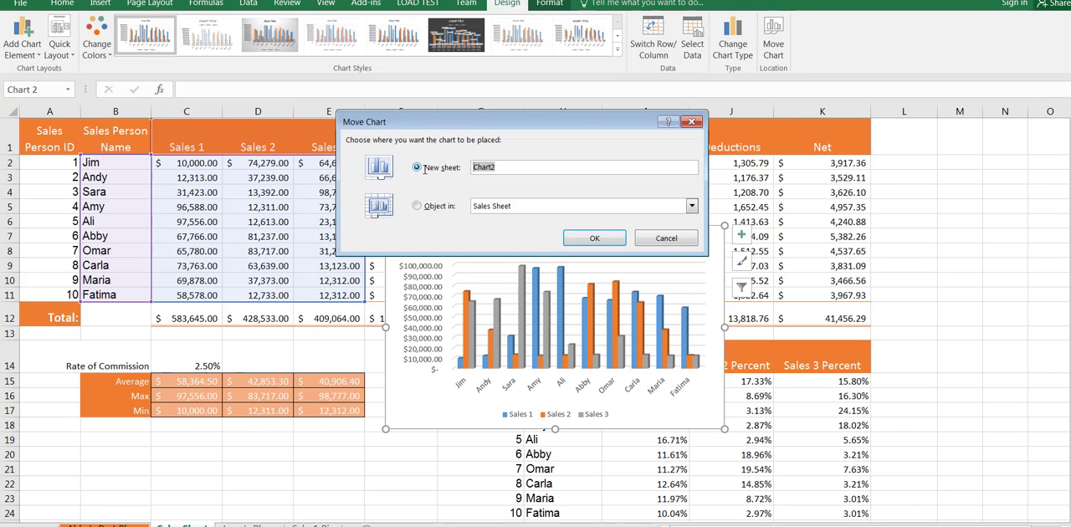
pyautogui.write('Sal')
pyautogui.press('BackSpace')
pyautogui.press('BackSpace')
pyautogui.press('BackSpace')
pyautogui.write('All Sales')
pyautogui.click(617, 239)
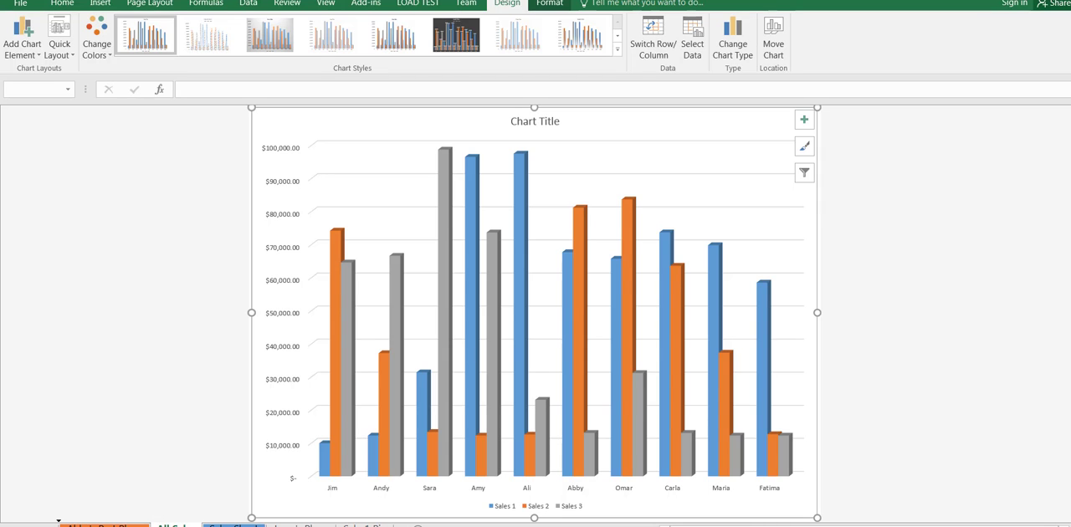
pyautogui.moveTo(174, 525); pyautogui.dragTo(63, 524)
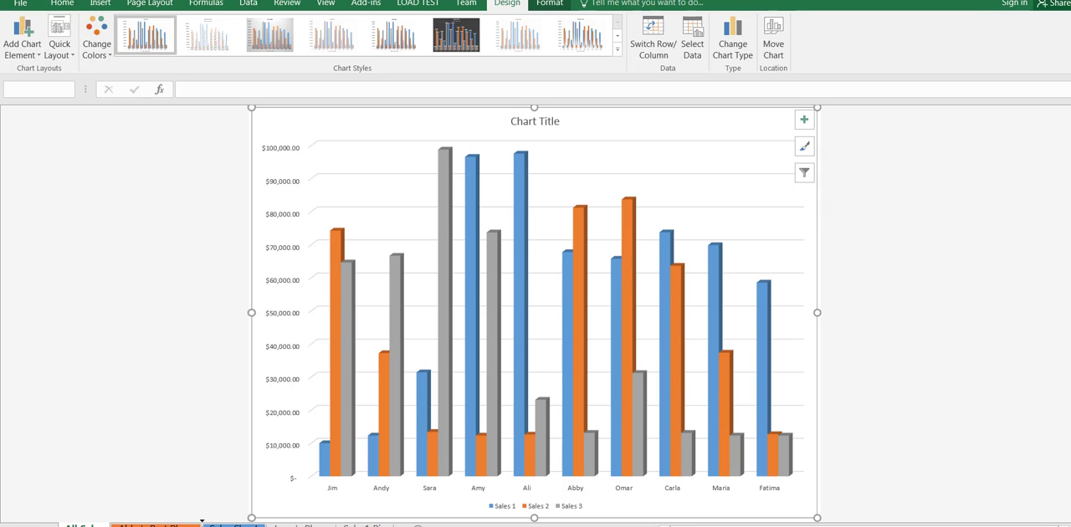
pyautogui.moveTo(167, 524); pyautogui.dragTo(196, 525)
# - Recolor the chart with the colorful orange, yellow and green palette and apply the dark gray gradient chart style
pyautogui.click(98, 60)
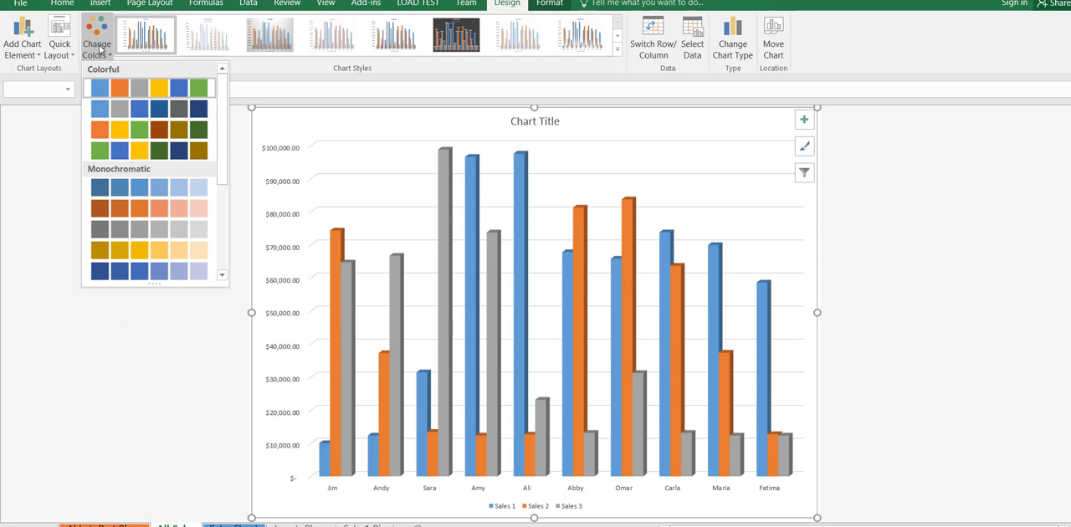
pyautogui.click(126, 137)
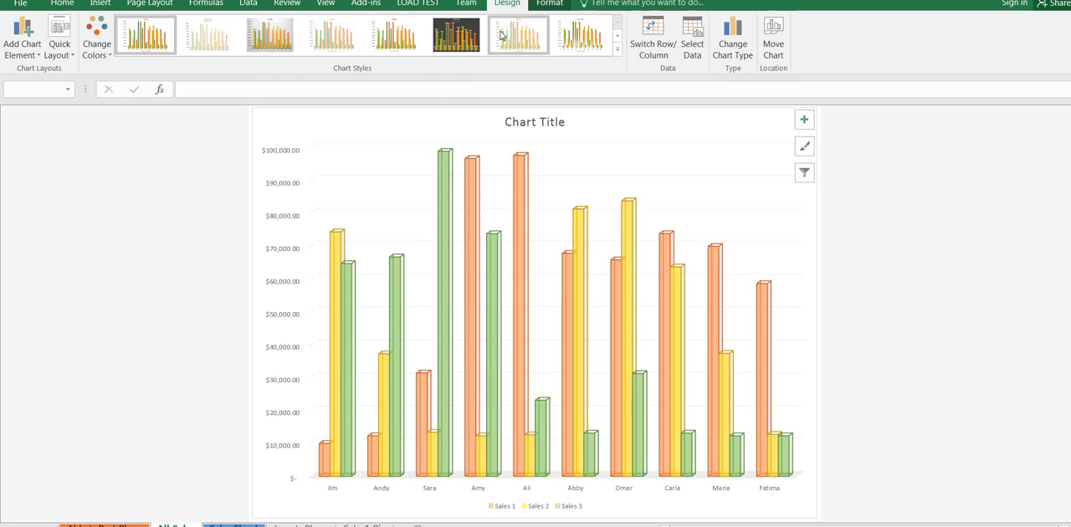
pyautogui.click(618, 52)
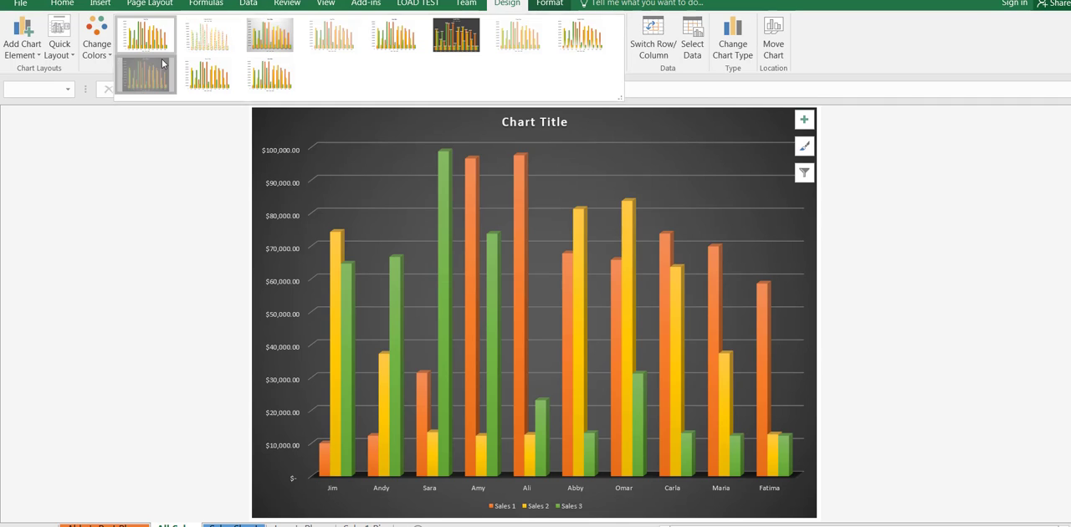
pyautogui.click(163, 63)
# - Replace the chart's placeholder title with "All Sales"
pyautogui.click(530, 122)
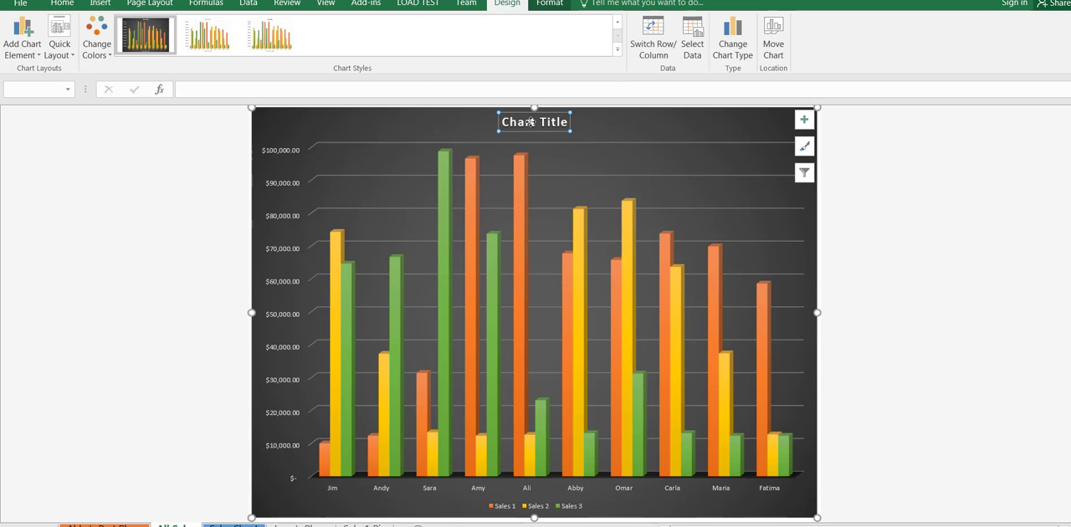
pyautogui.doubleClick(530, 122)
pyautogui.press('Delete')
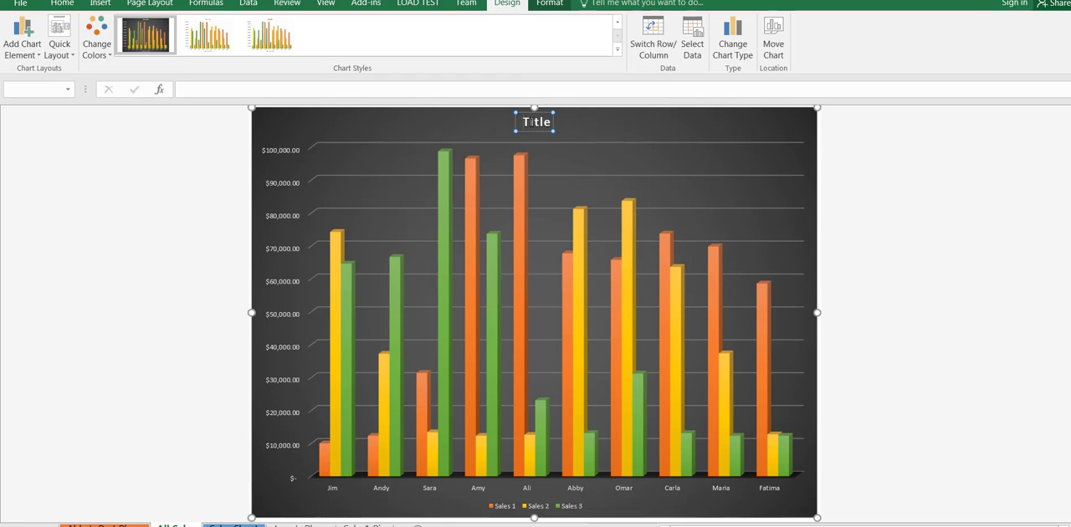
pyautogui.press('Delete')
pyautogui.press('Delete')
pyautogui.press('Delete')
pyautogui.press('Delete')
pyautogui.press('Delete')
pyautogui.press('Delete')
pyautogui.write('All Sales')
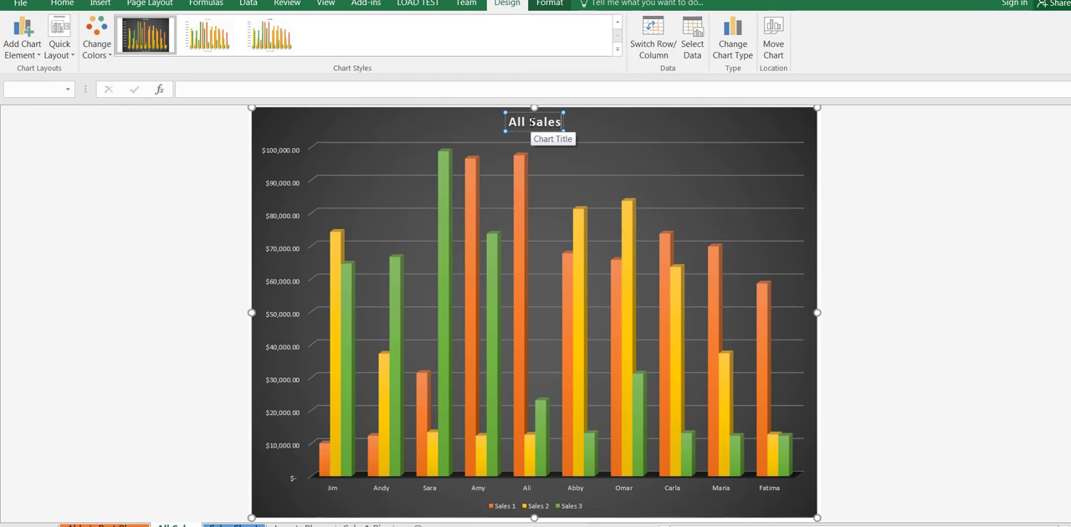
pyautogui.click(891, 187)
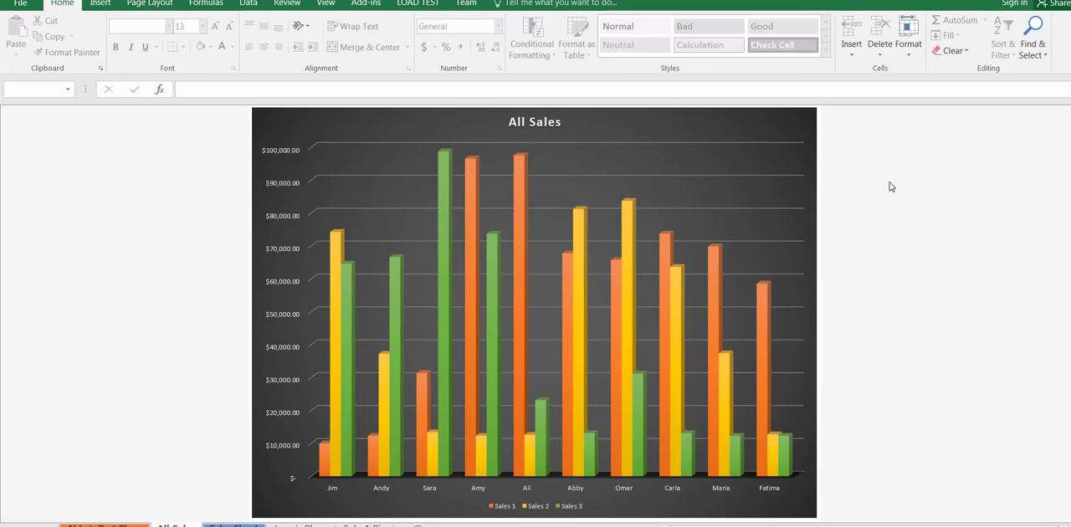
# - Apply the quick layout Layout 5 to the All Sales chart
pyautogui.click(797, 181)
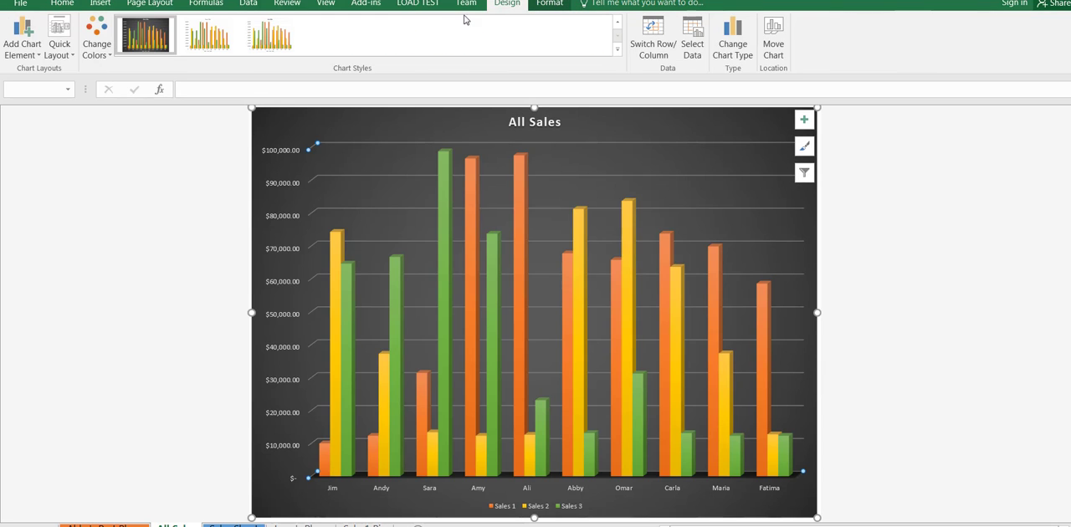
pyautogui.click(557, 4)
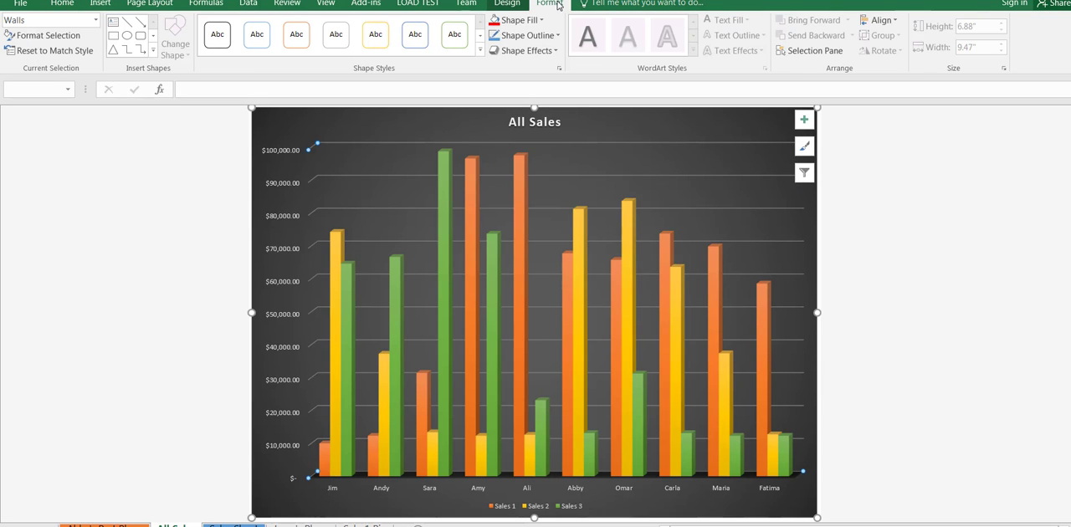
pyautogui.click(507, 3)
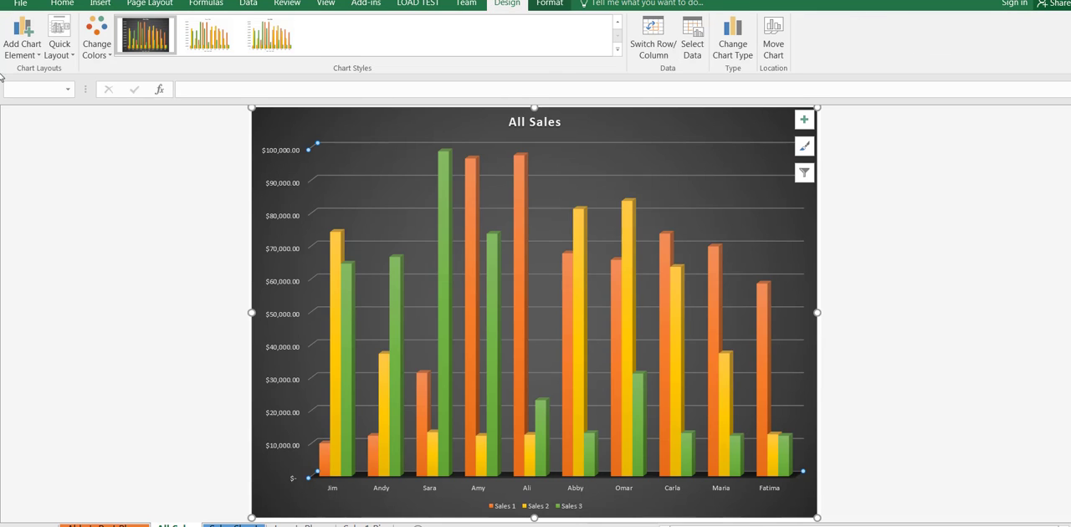
pyautogui.click(69, 54)
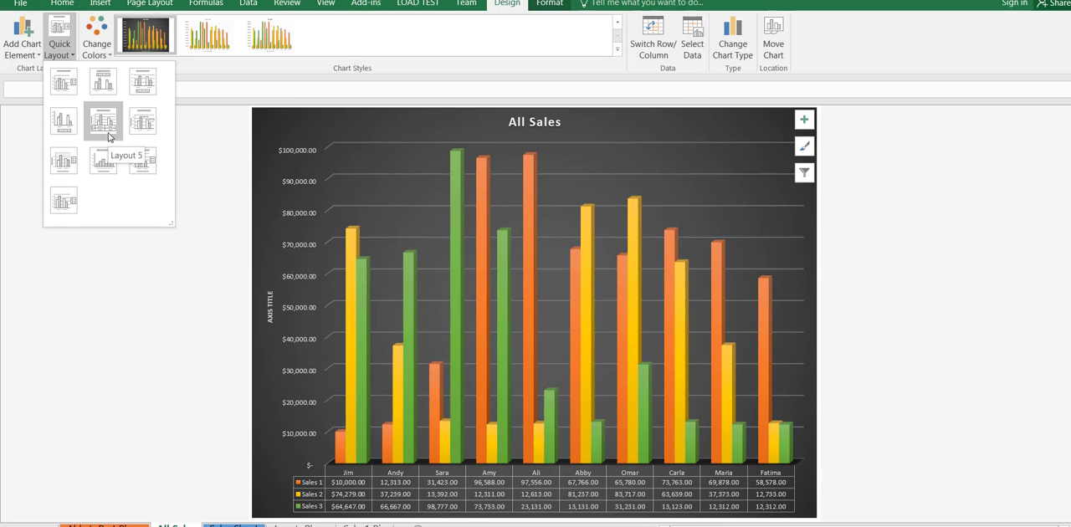
pyautogui.click(108, 137)
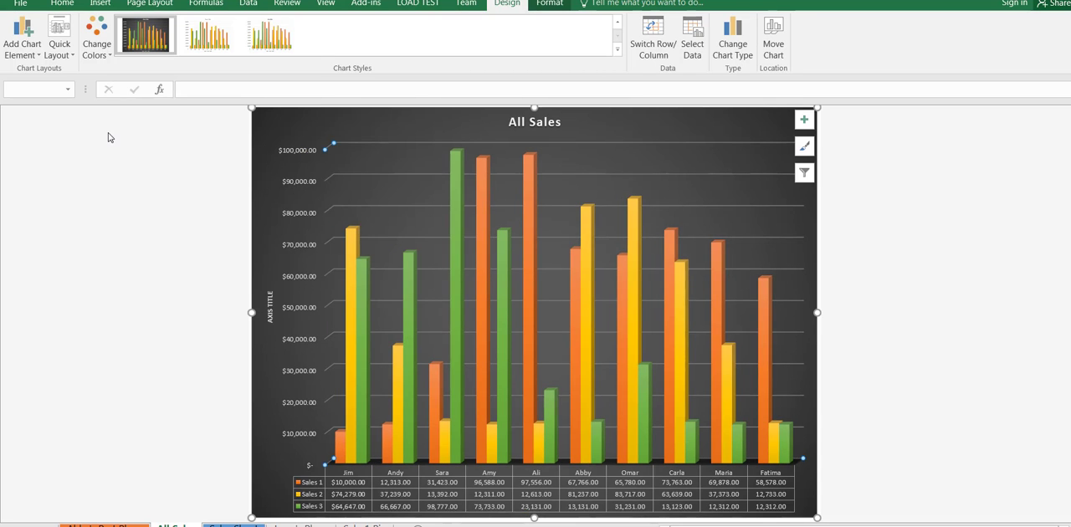
# - Add primary minor vertical gridlines to the All Sales chart
pyautogui.click(37, 52)
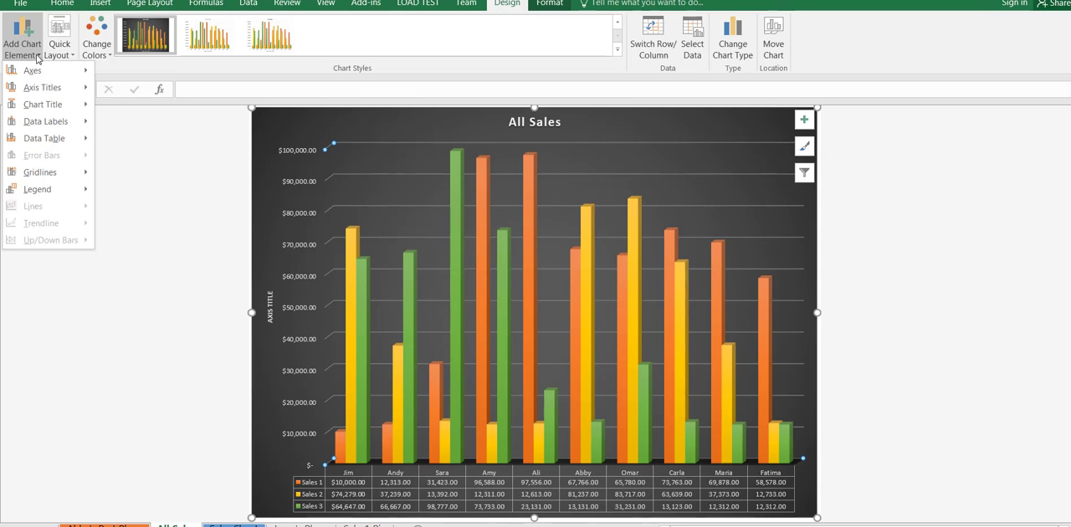
pyautogui.moveTo(44, 117)
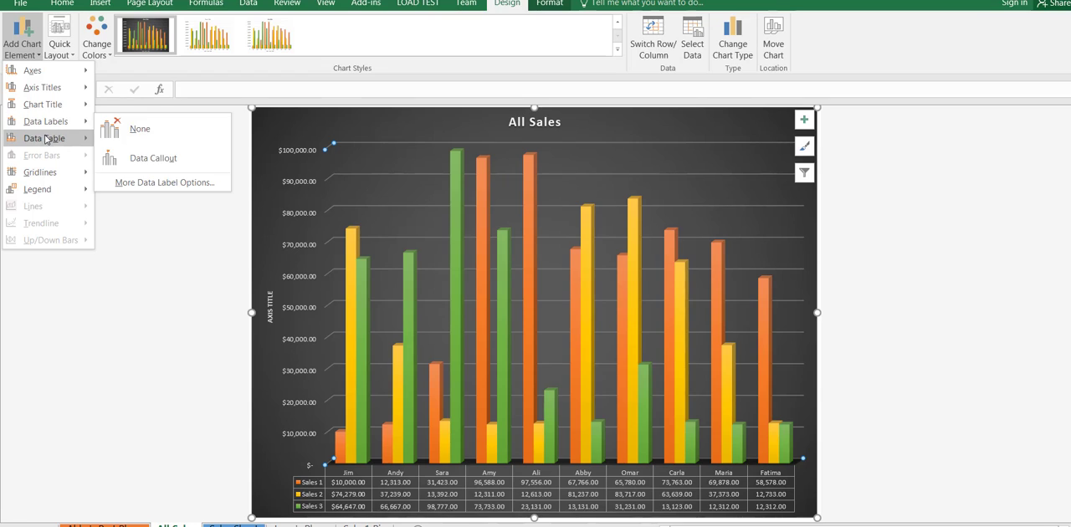
pyautogui.moveTo(47, 141)
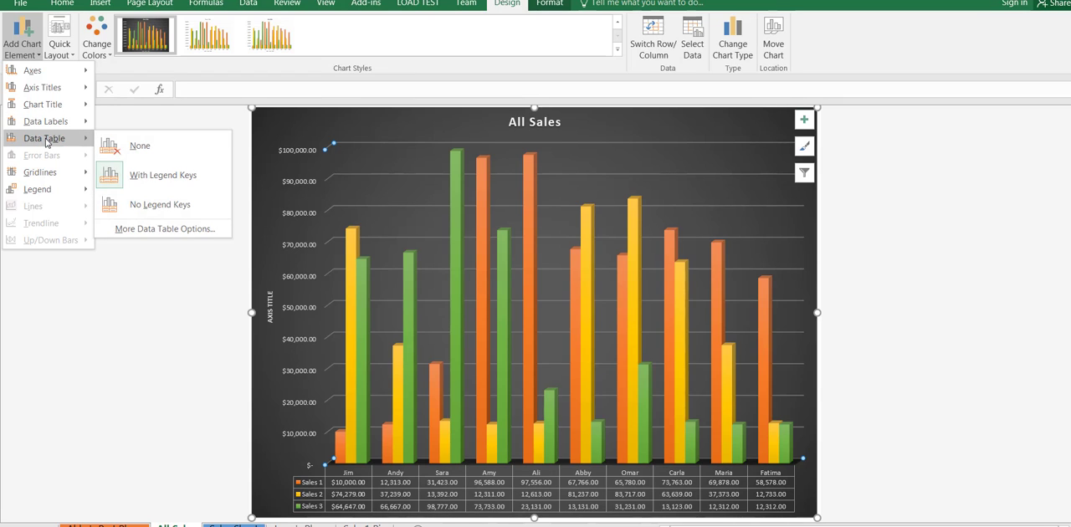
pyautogui.moveTo(47, 169)
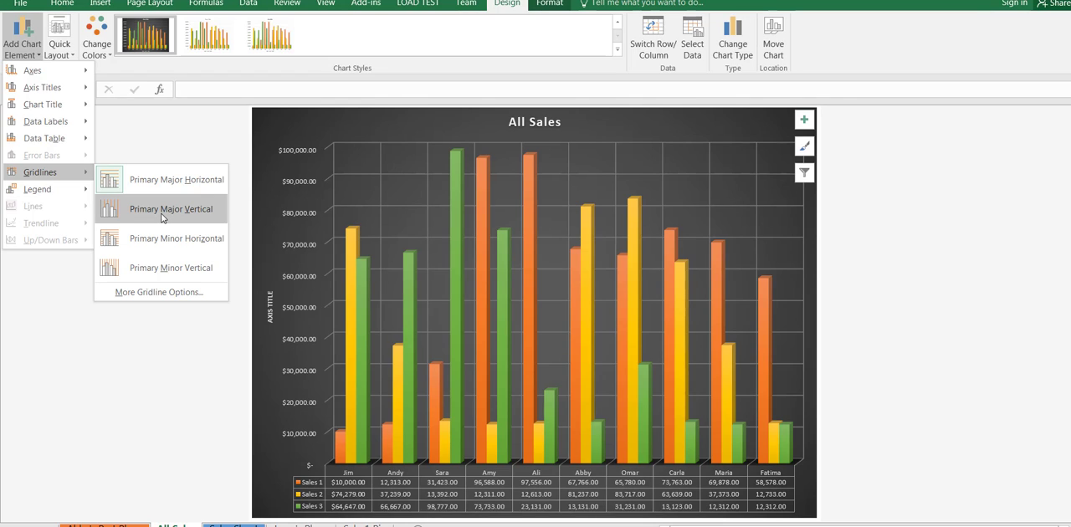
pyautogui.click(159, 266)
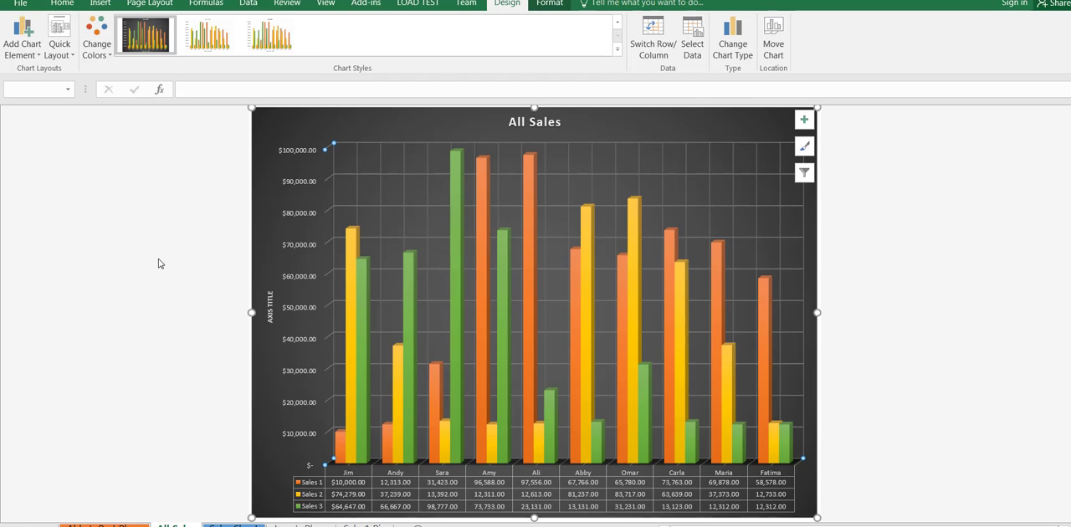